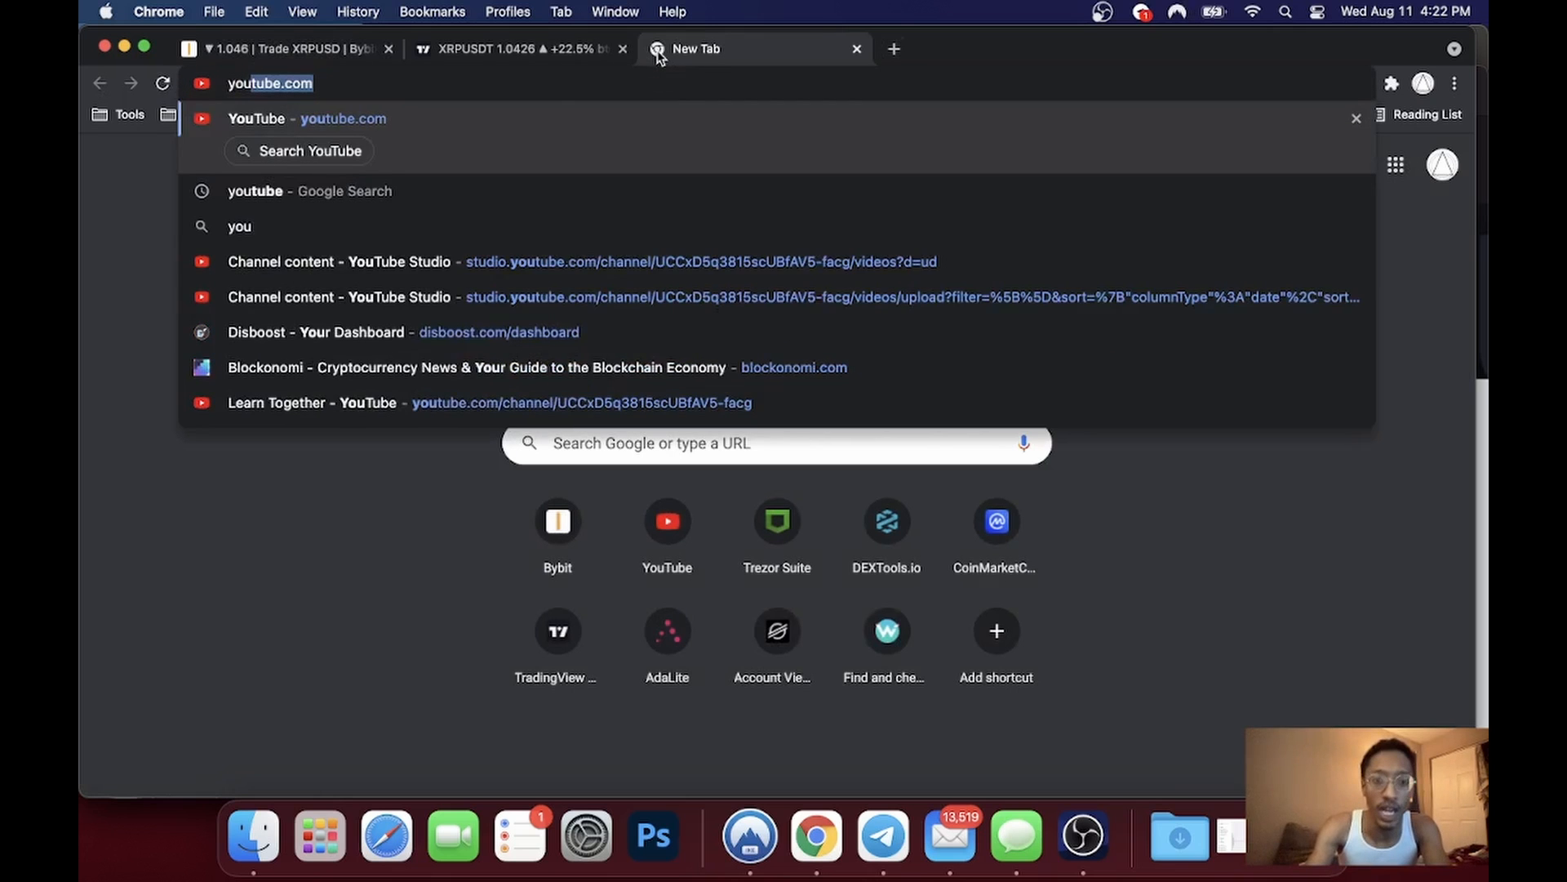
text(.com)
- Show the earlier 'The Trend Is Your Friend!' XRP video on own YouTube channel, pause it, and return to Bybit XRPUSD
key(Return)
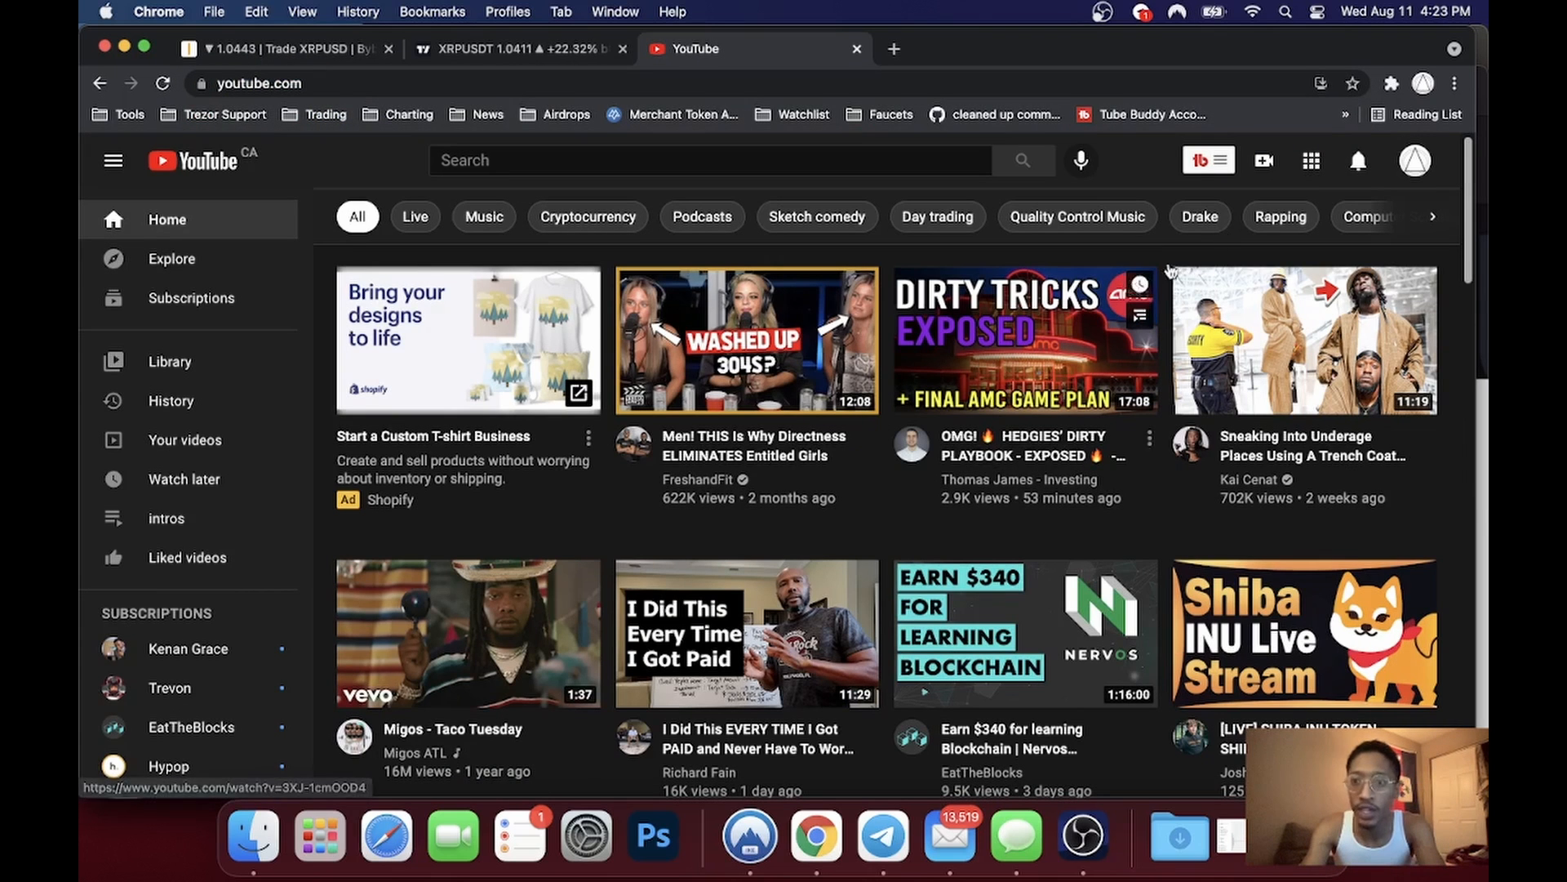
click(1416, 160)
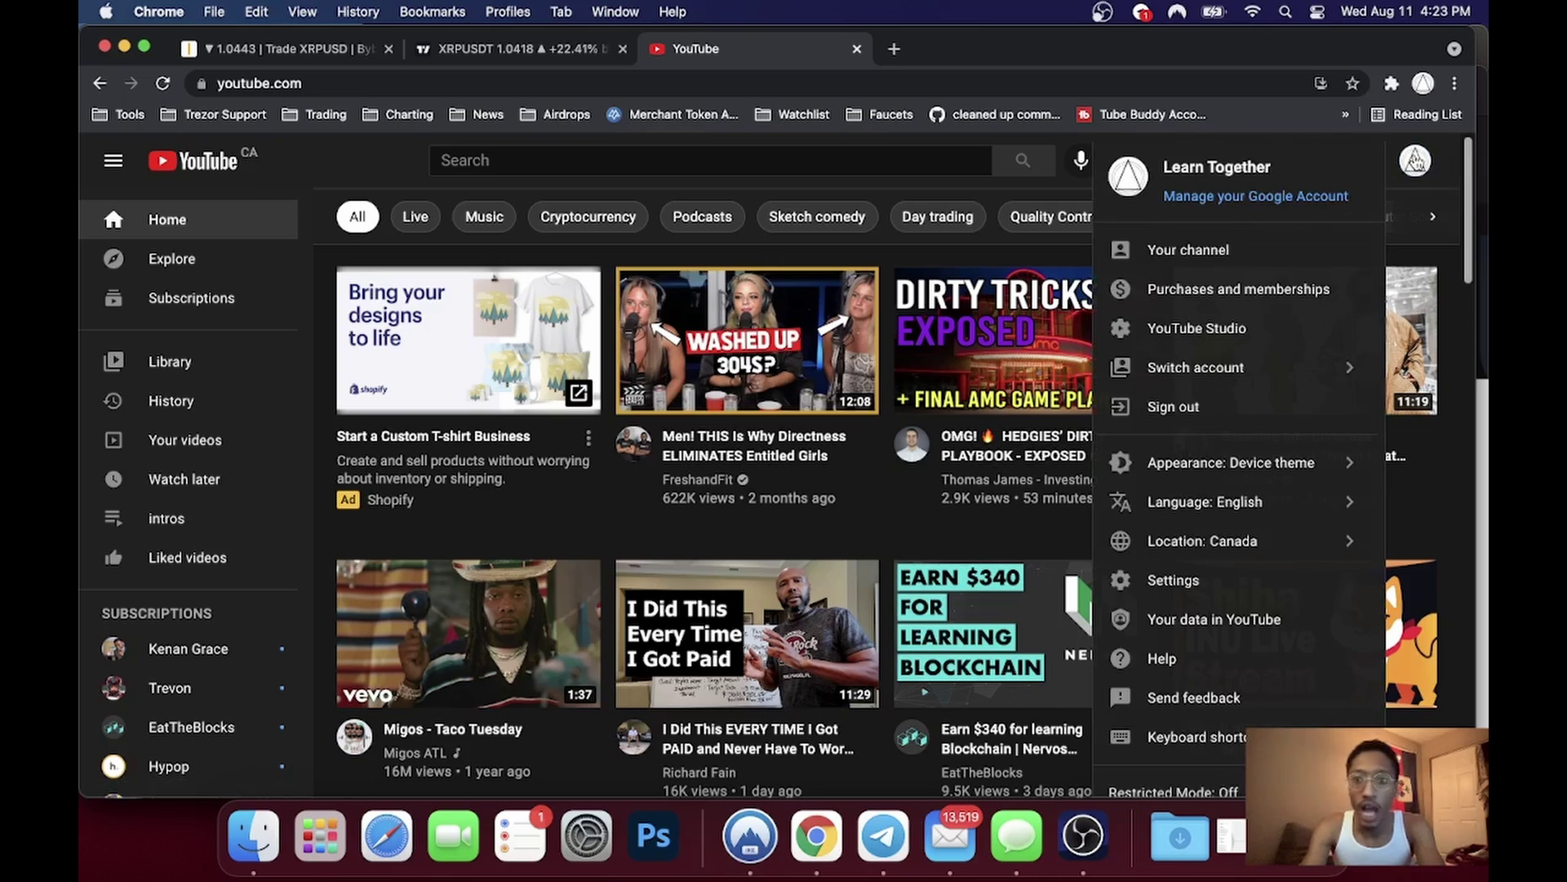
click(1207, 251)
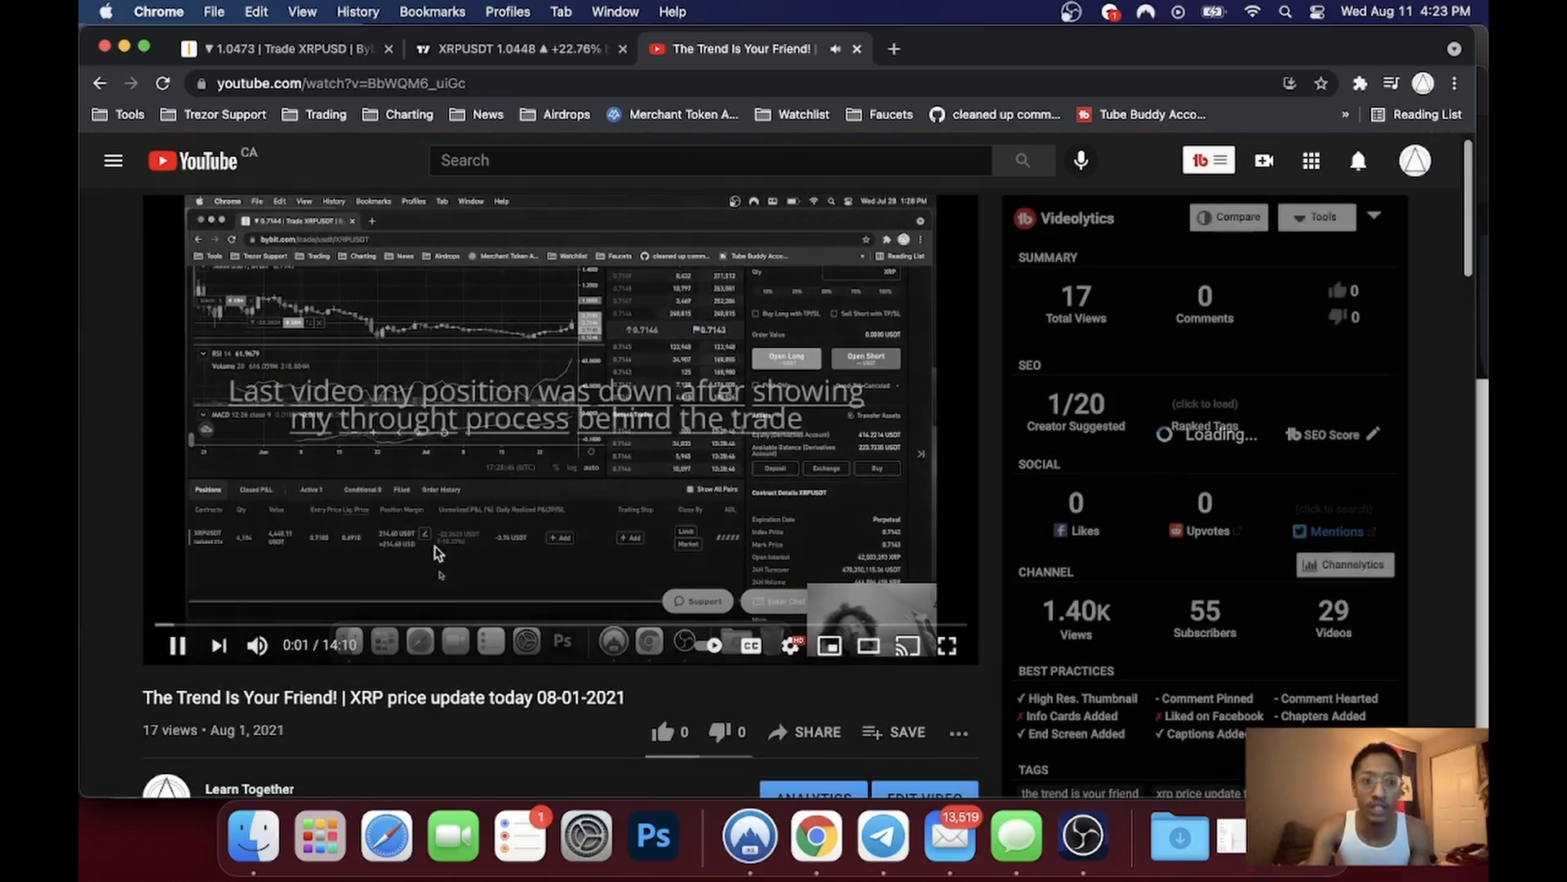
click(408, 499)
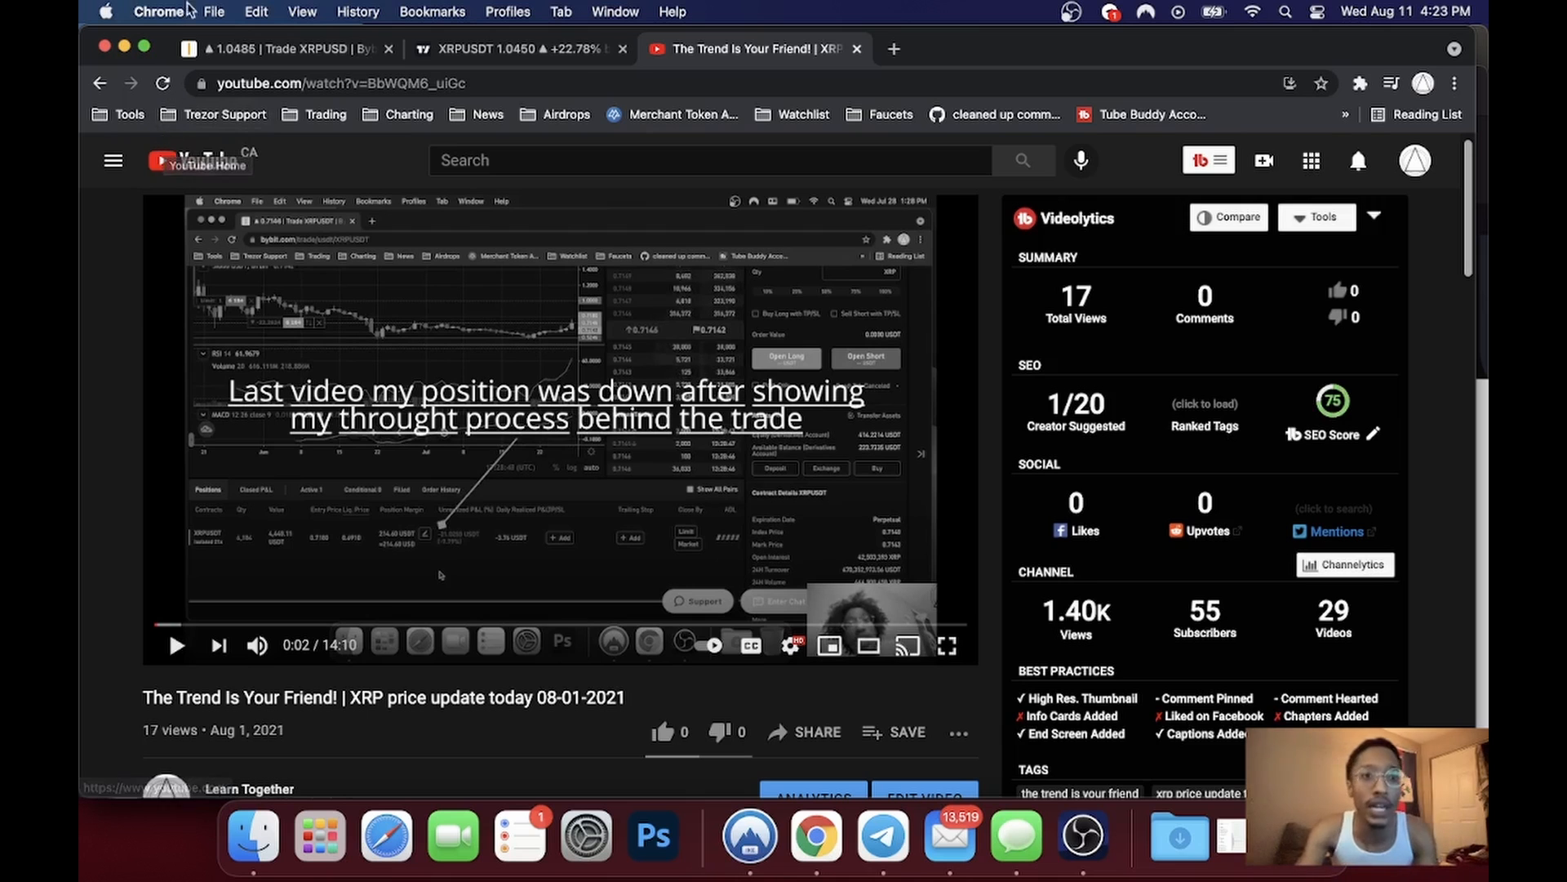
click(294, 49)
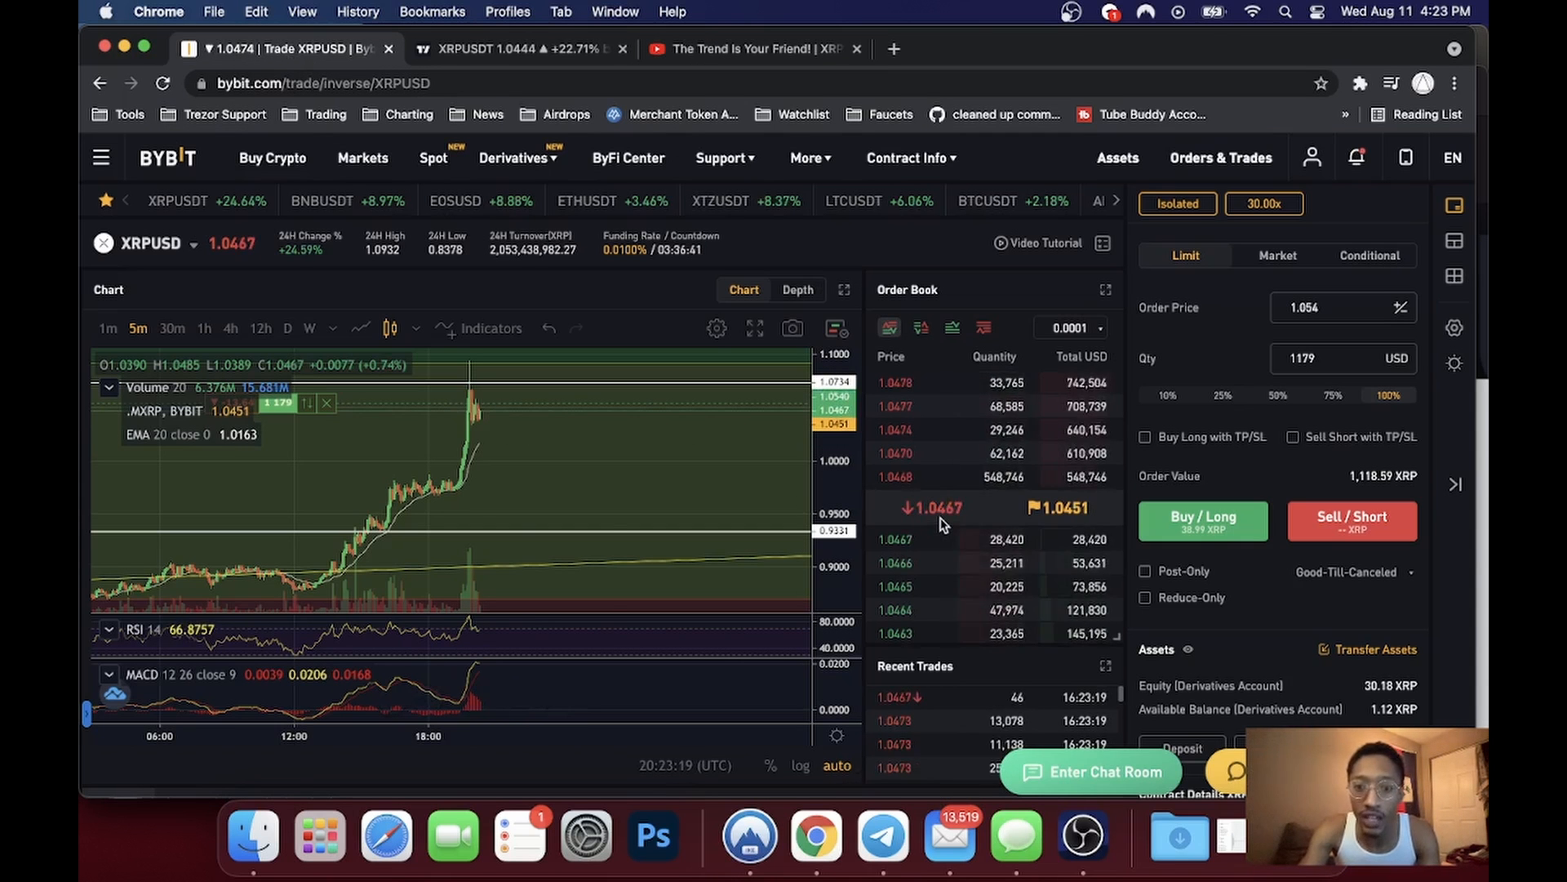
scroll(487, 507, down, 5)
scroll(487, 507, down, 2)
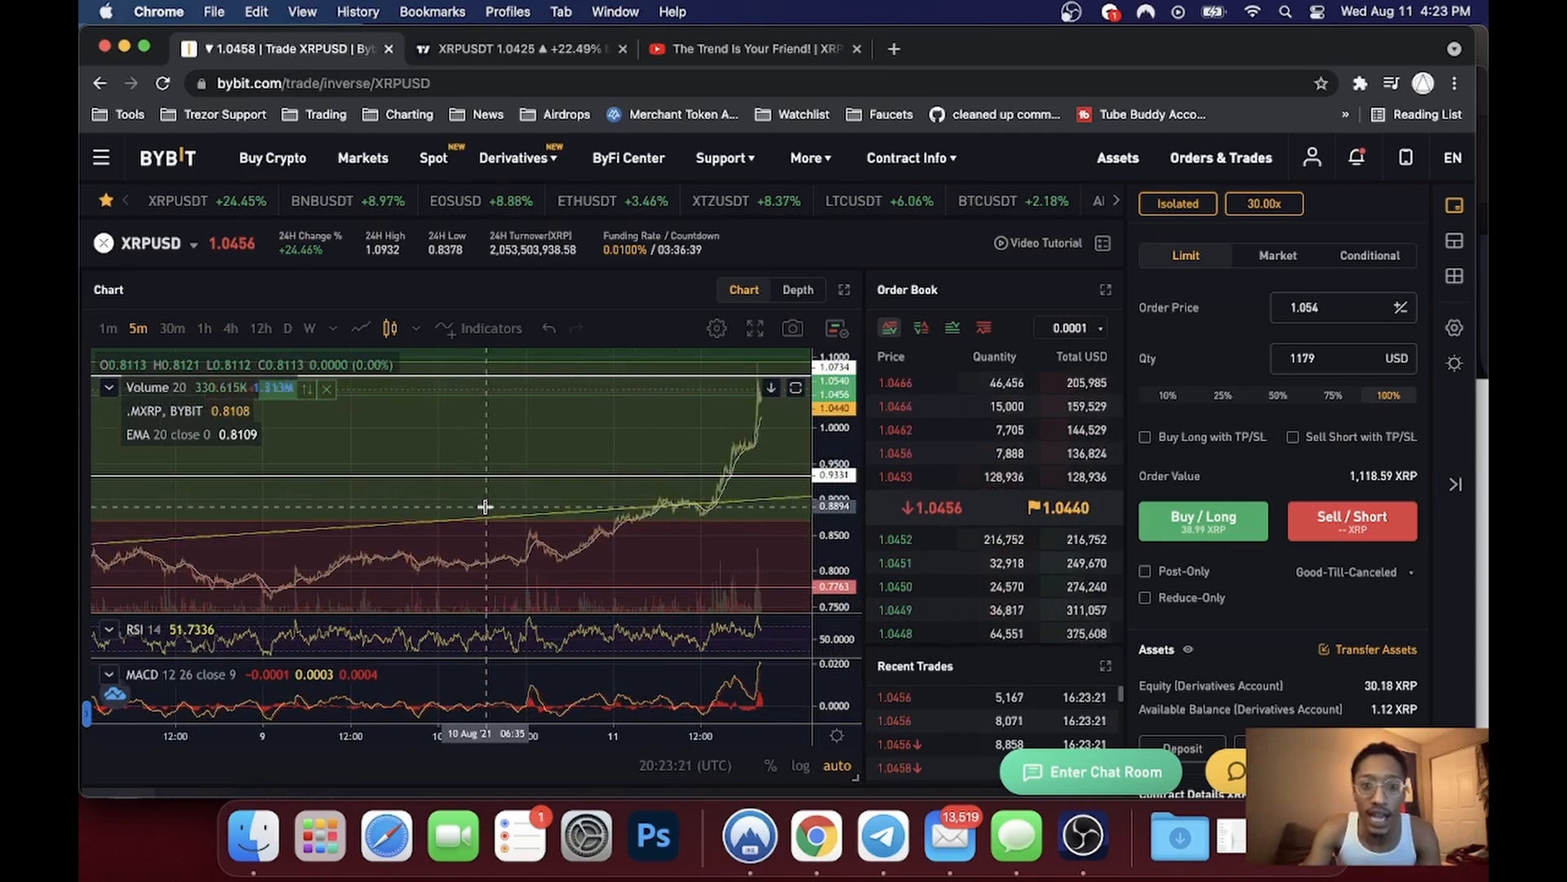
scroll(465, 500, down, 2)
scroll(452, 493, down, 2)
scroll(452, 493, down, 2)
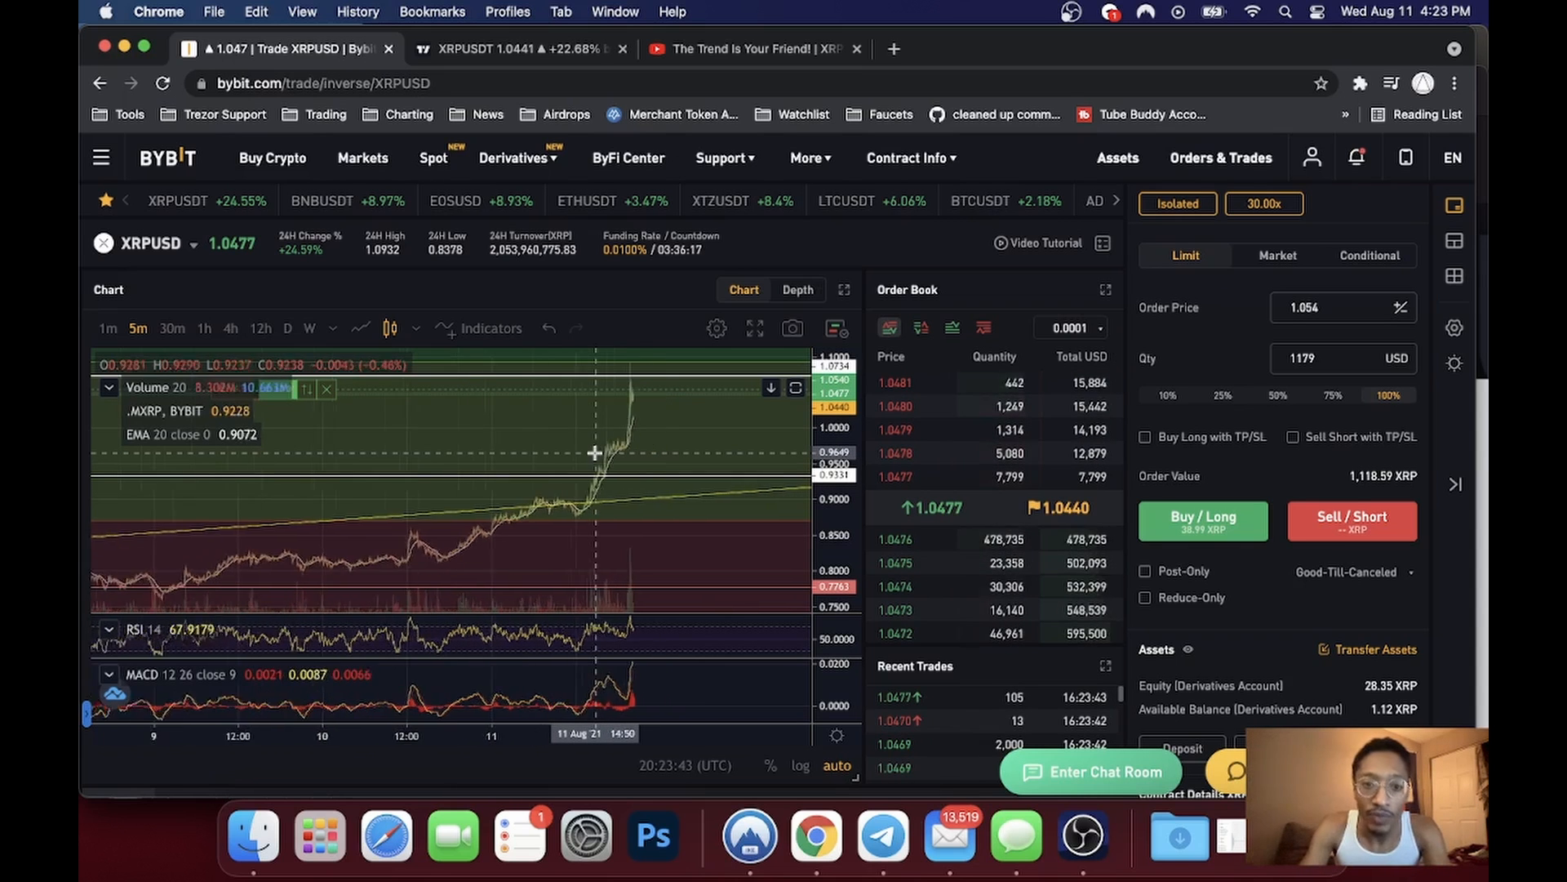
scroll(515, 477, up, 5)
scroll(594, 453, down, 1)
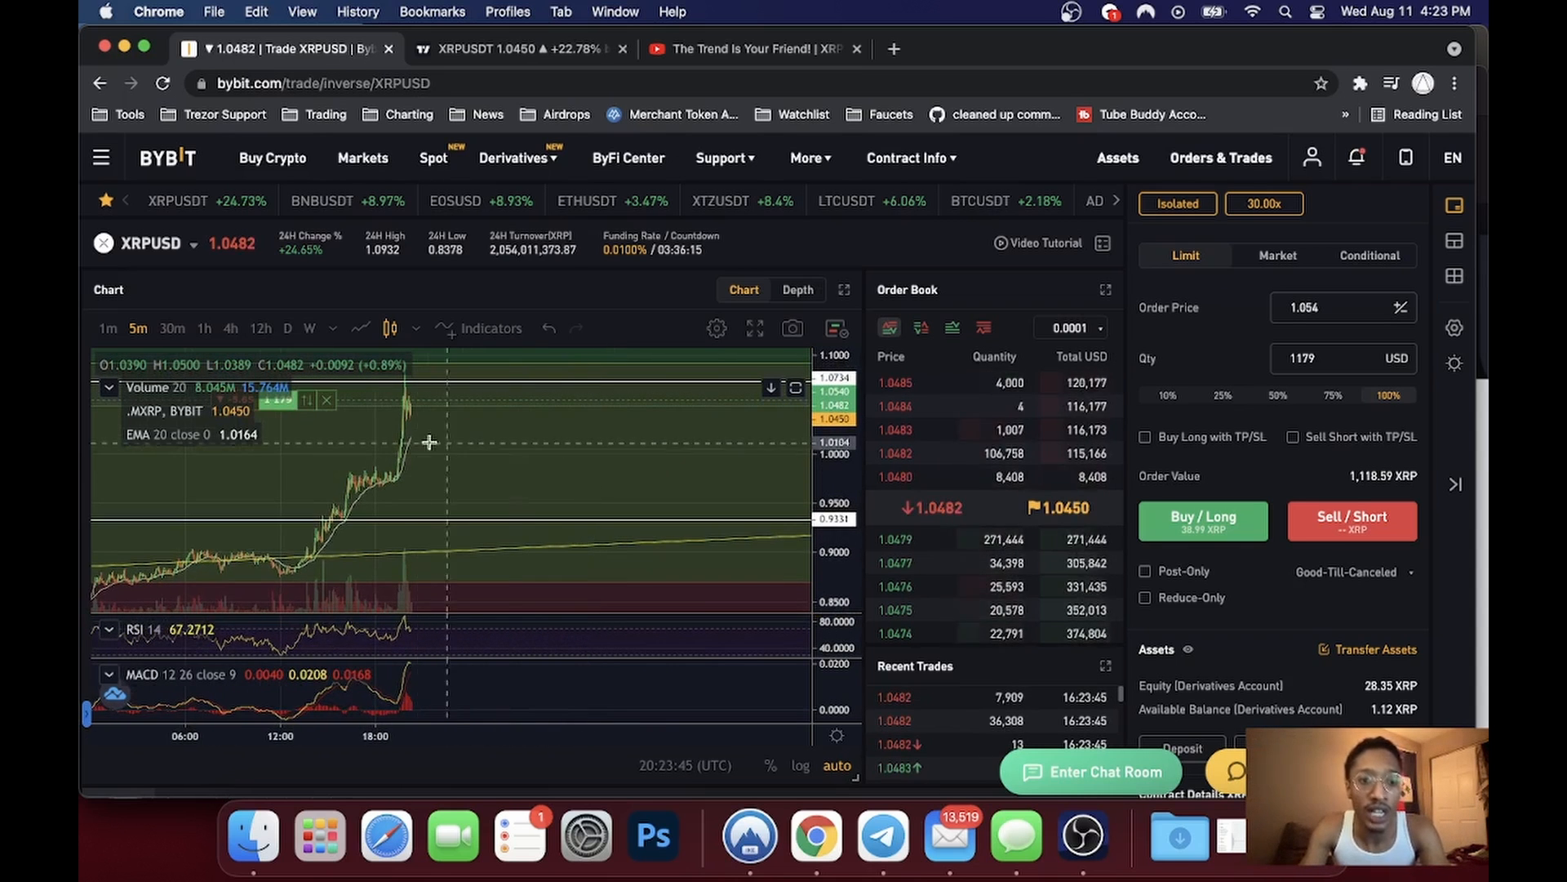
scroll(412, 441, down, 2)
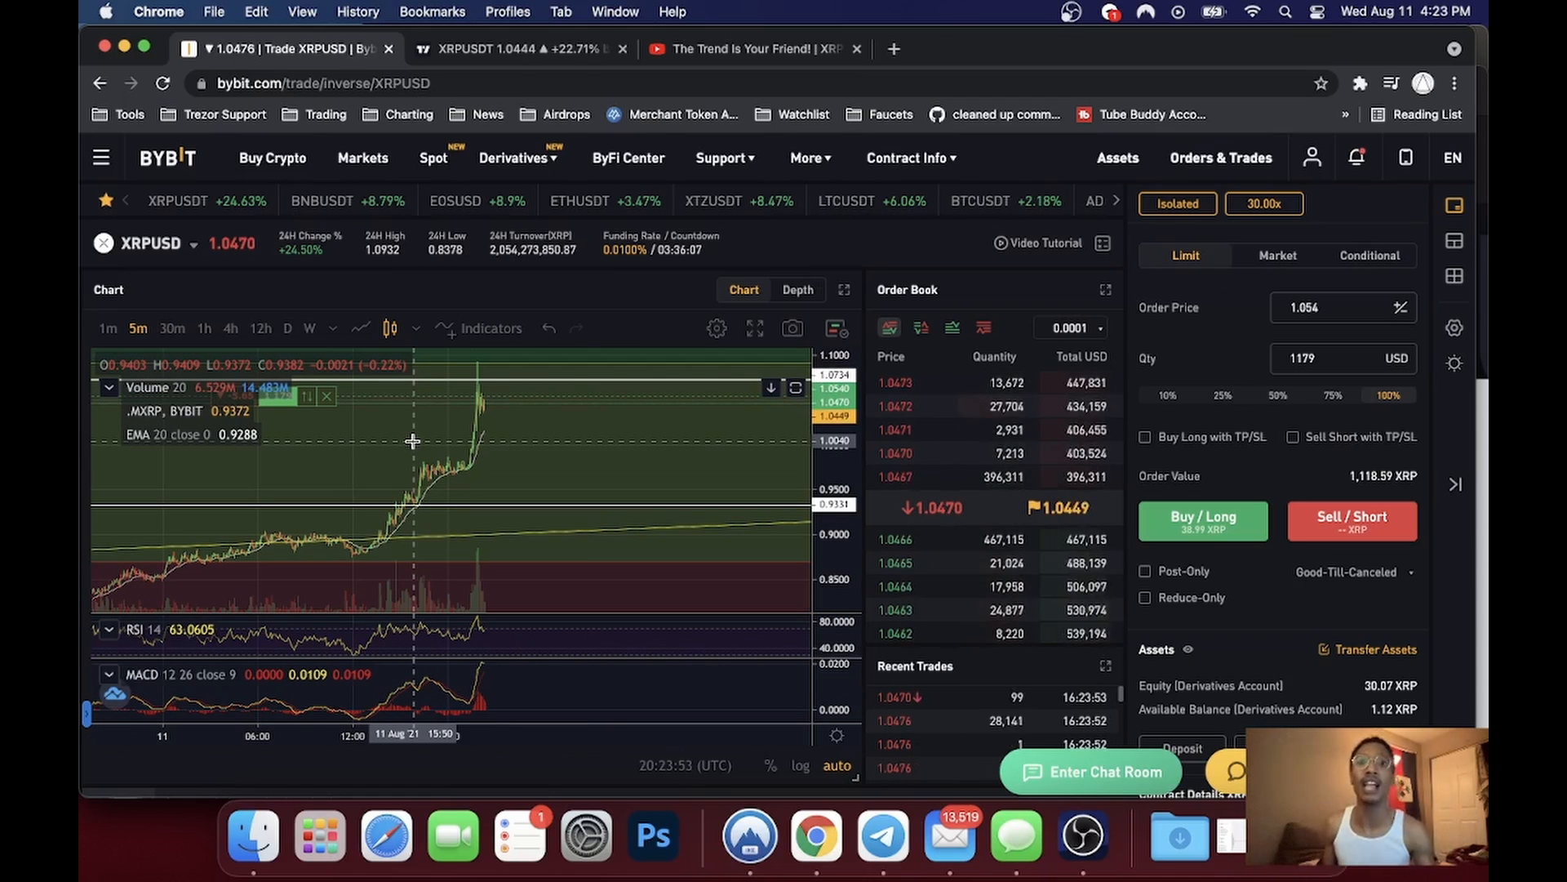
scroll(413, 441, down, 4)
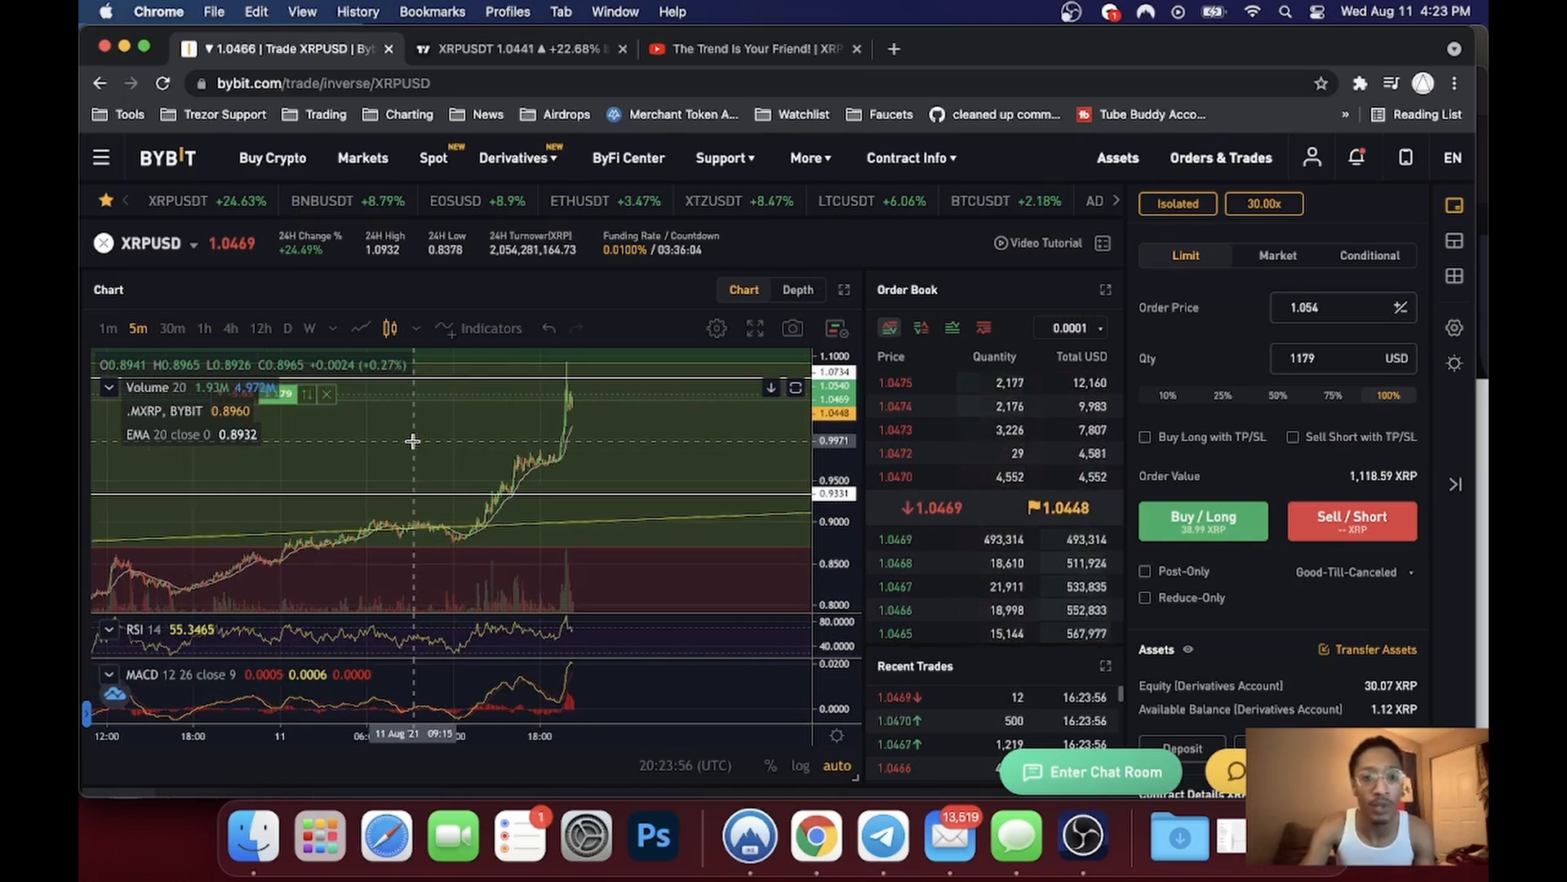